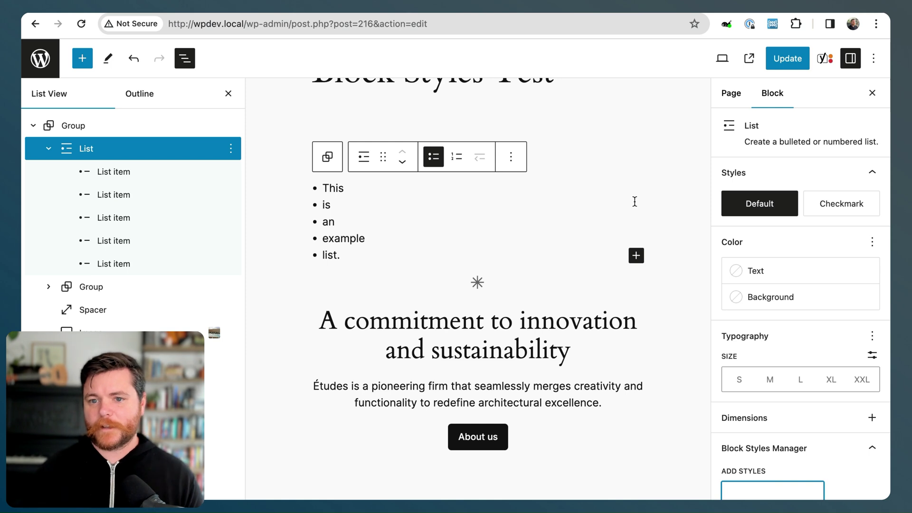
- Apply the CheckList style to the example list in Block Styles Manager
{"action": "scroll", "coordinate": [629, 224], "scroll_direction": "down", "scroll_amount": 3}
{"action": "scroll", "coordinate": [621, 201], "scroll_direction": "up", "scroll_amount": 1}
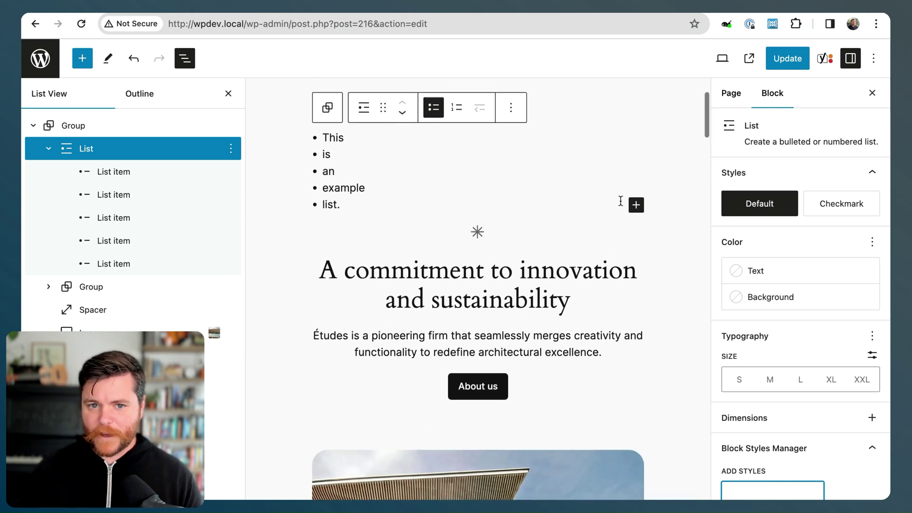
{"action": "scroll", "coordinate": [856, 394], "scroll_direction": "down", "scroll_amount": 3}
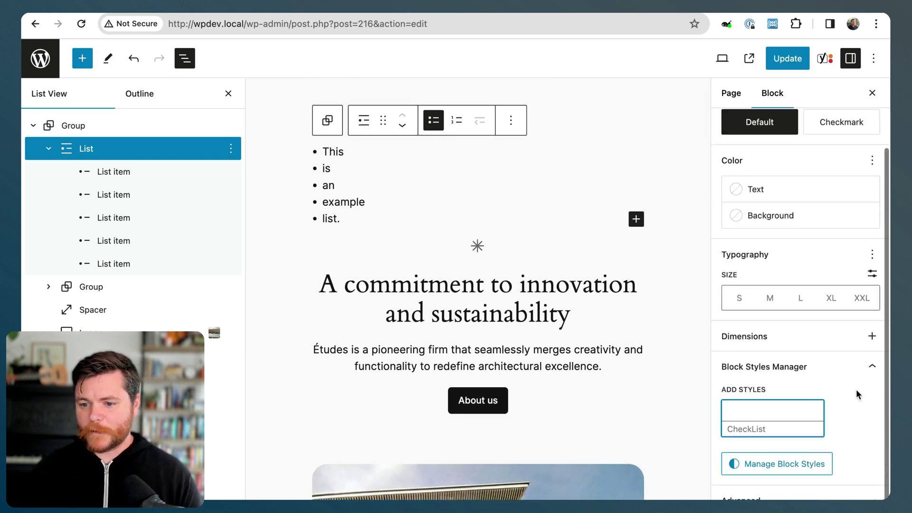
{"action": "left_click", "coordinate": [756, 430]}
- Add the Two Col Grid and Scale styles to the group, then remove both again
{"action": "left_click", "coordinate": [758, 477]}
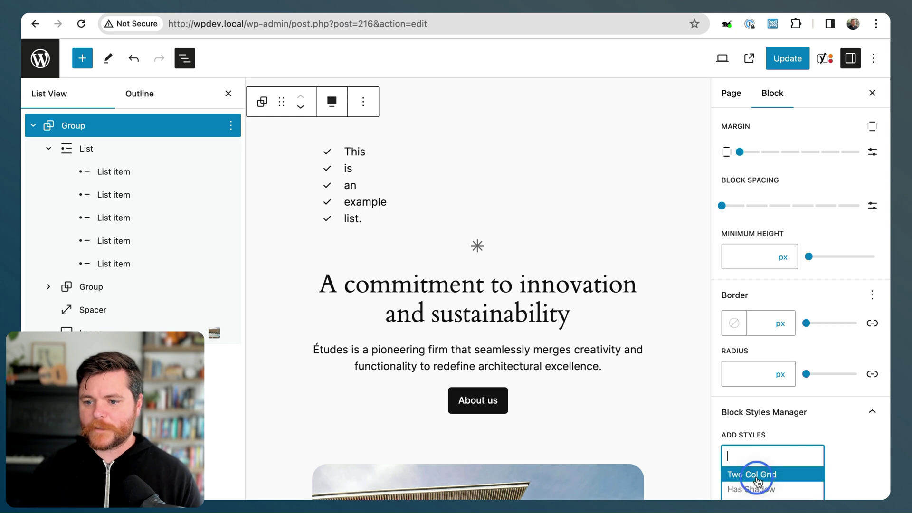
{"action": "left_click", "coordinate": [805, 486]}
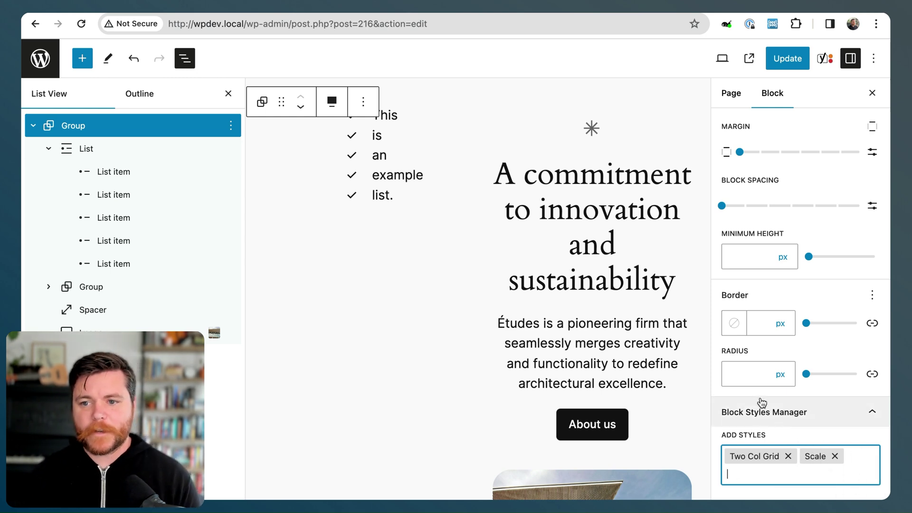
{"action": "left_click", "coordinate": [766, 455]}
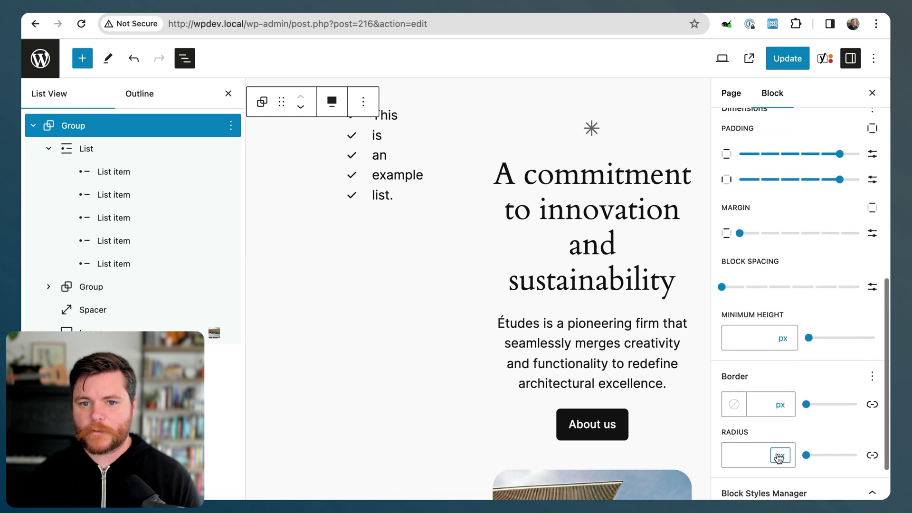
{"action": "left_click", "coordinate": [788, 455]}
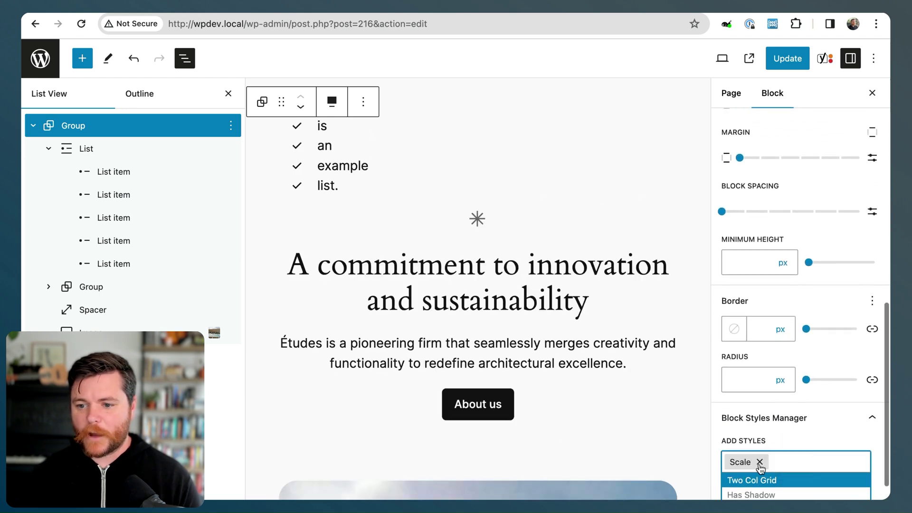
{"action": "left_click", "coordinate": [760, 457]}
{"action": "mouse_move", "coordinate": [794, 276]}
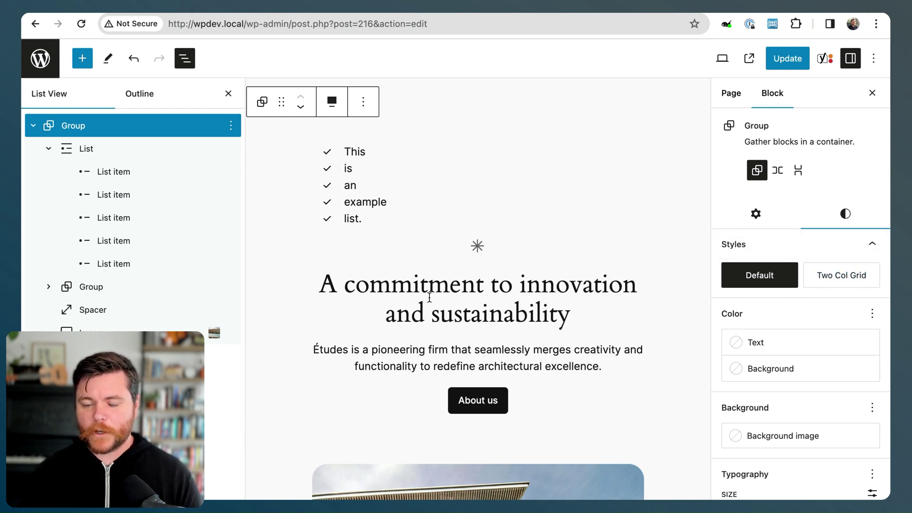
{"action": "scroll", "coordinate": [481, 336], "scroll_direction": "up", "scroll_amount": 2}
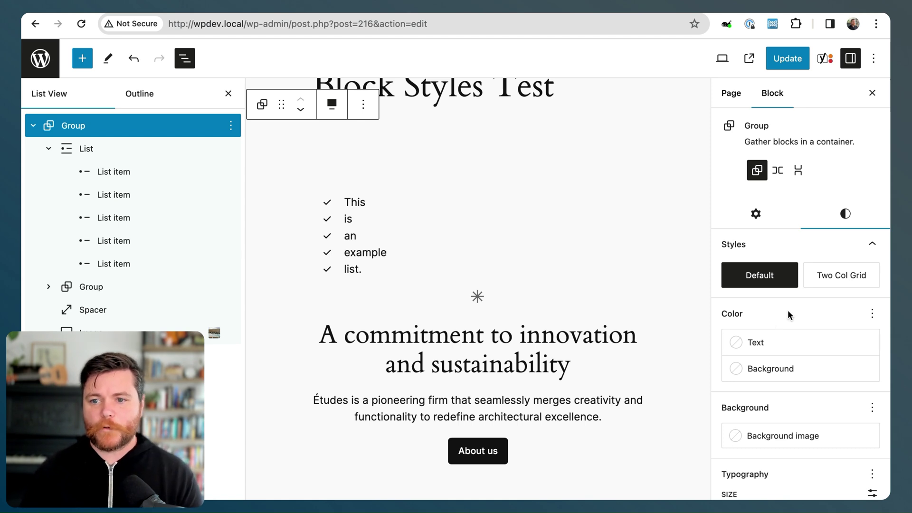
- Preview Two Col Grid, then show and close the Tools menu's Edit and Select modes
{"action": "mouse_move", "coordinate": [859, 279]}
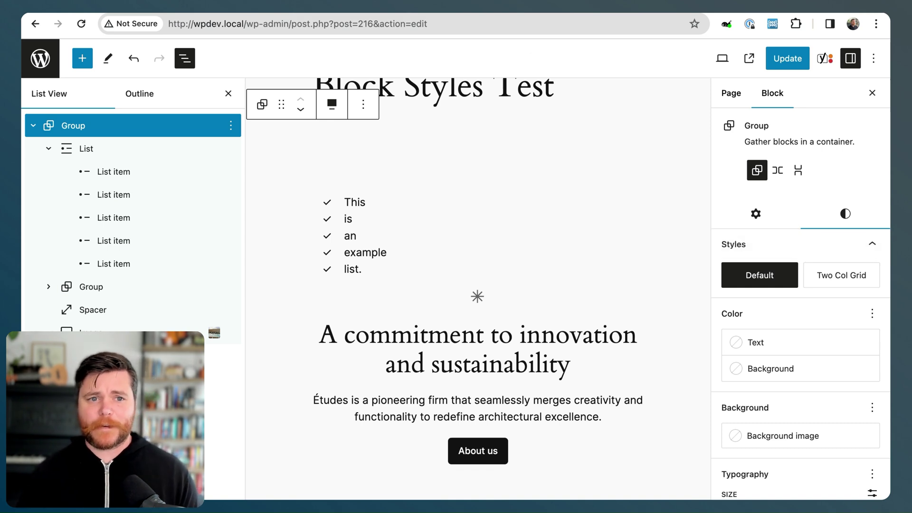
{"action": "left_click", "coordinate": [109, 59]}
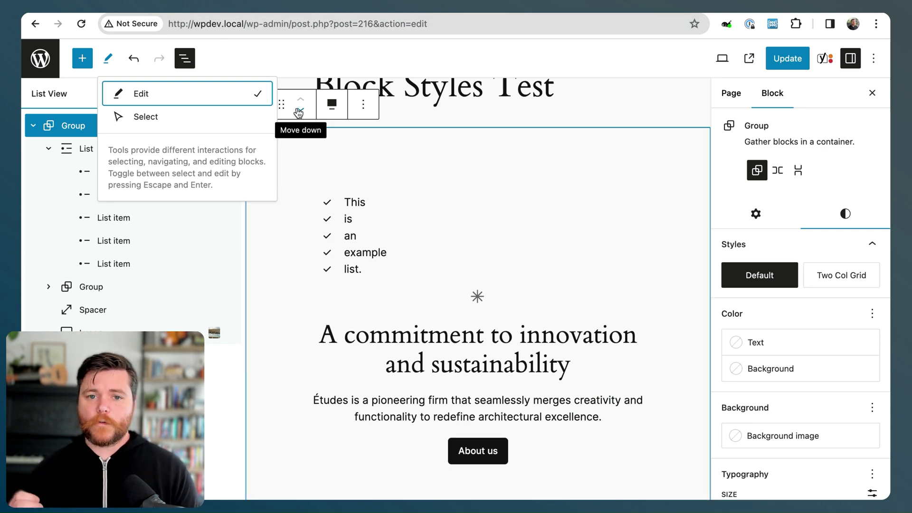
{"action": "left_click", "coordinate": [720, 251]}
- Browse the group's suggested extra styles without adding any, then select the first list item 'This'
{"action": "left_click", "coordinate": [721, 251]}
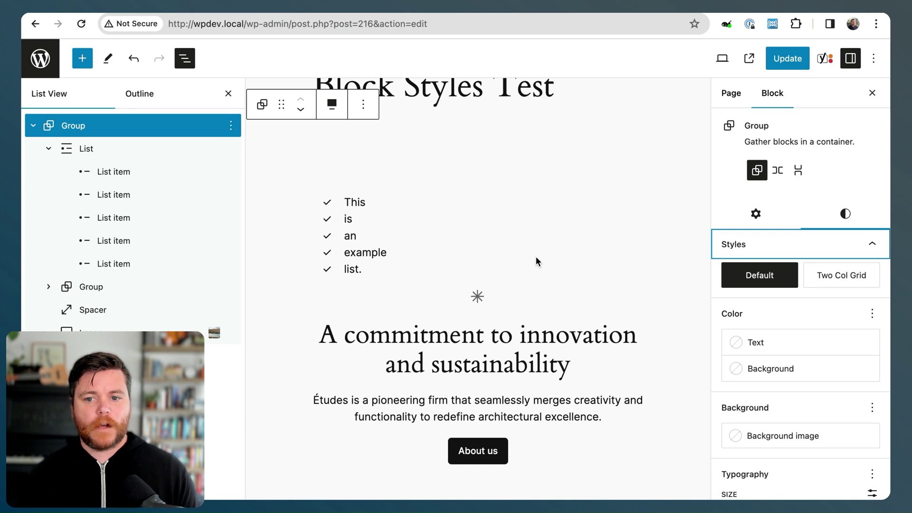
{"action": "scroll", "coordinate": [542, 259], "scroll_direction": "down", "scroll_amount": 4}
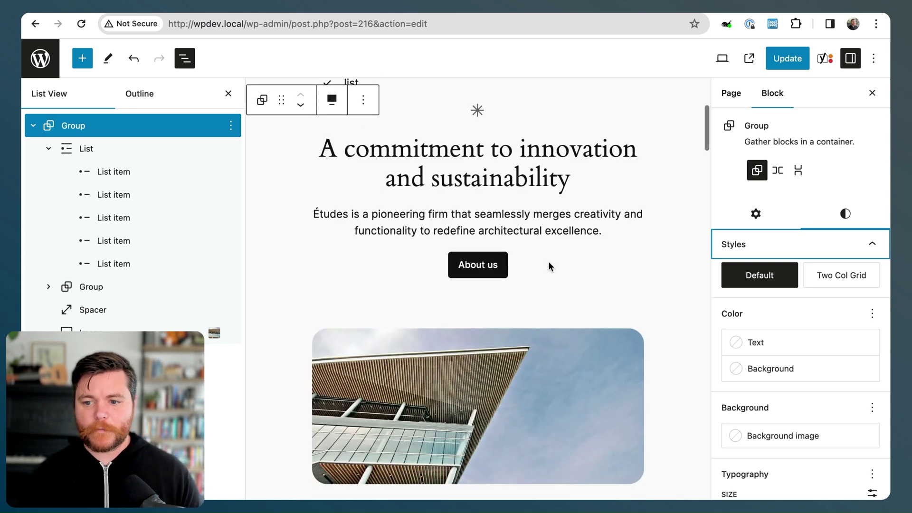
{"action": "scroll", "coordinate": [656, 323], "scroll_direction": "up", "scroll_amount": 5}
{"action": "scroll", "coordinate": [770, 358], "scroll_direction": "down", "scroll_amount": 7}
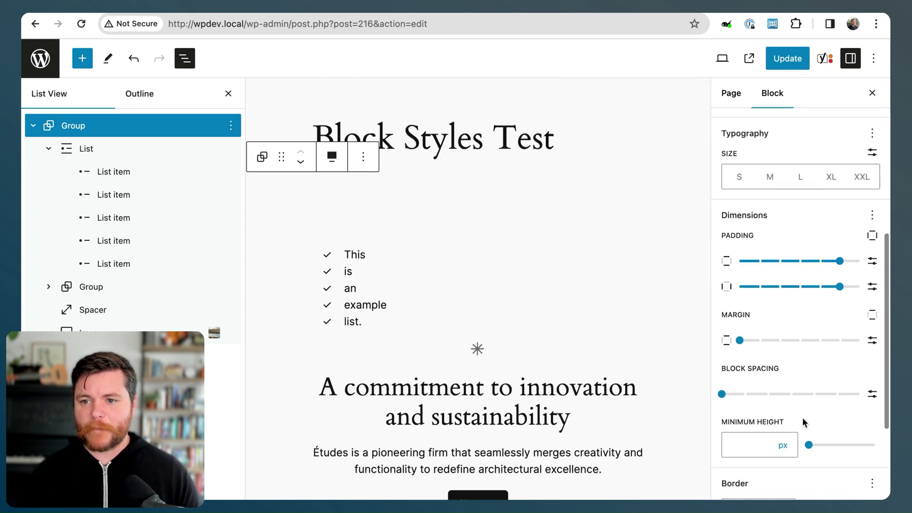
{"action": "scroll", "coordinate": [804, 419], "scroll_direction": "down", "scroll_amount": 4}
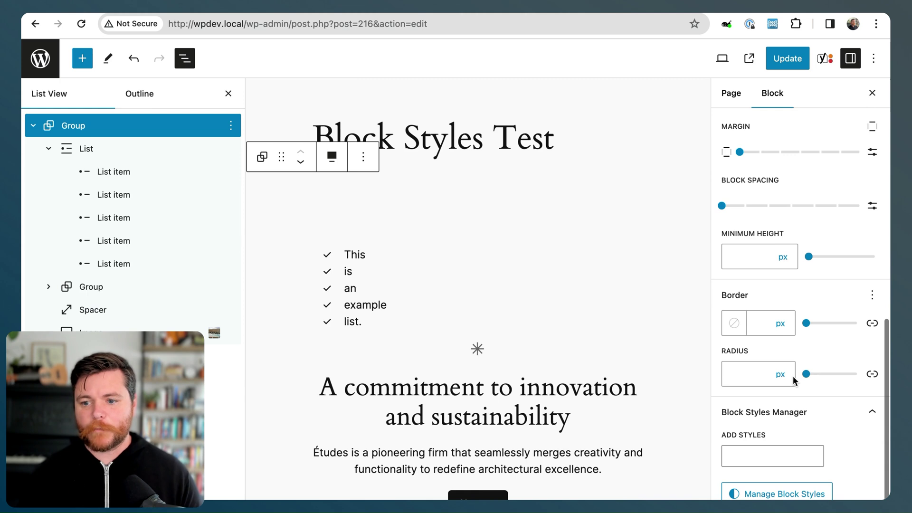
{"action": "left_click", "coordinate": [787, 452]}
{"action": "left_click", "coordinate": [849, 463]}
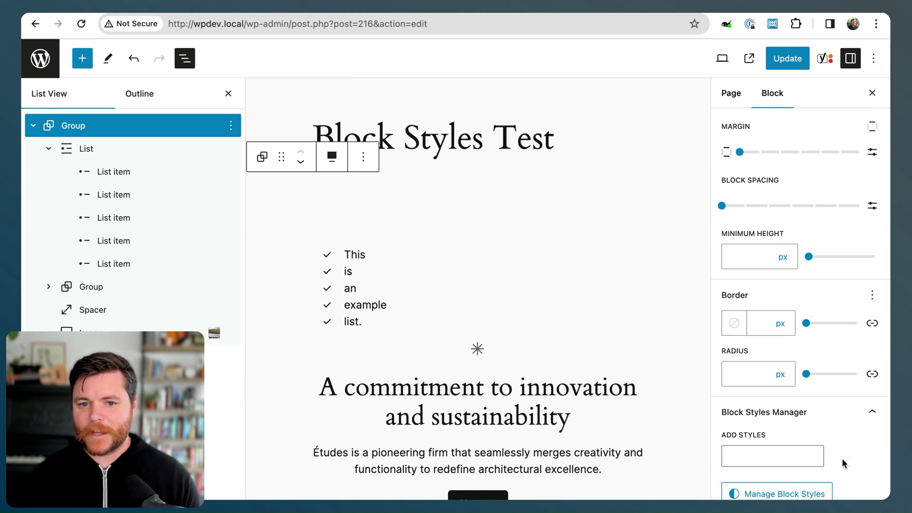
{"action": "left_click", "coordinate": [423, 257]}
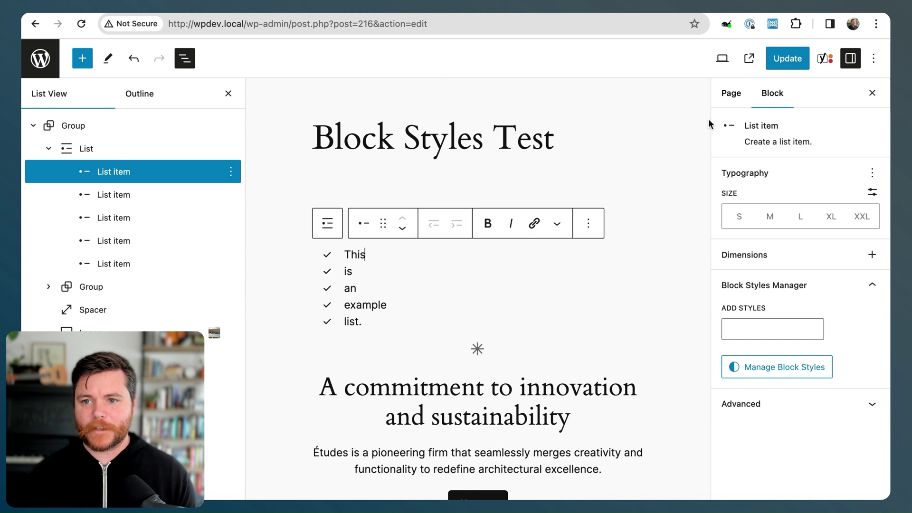
{"action": "key", "text": "alt+shift+super+m"}
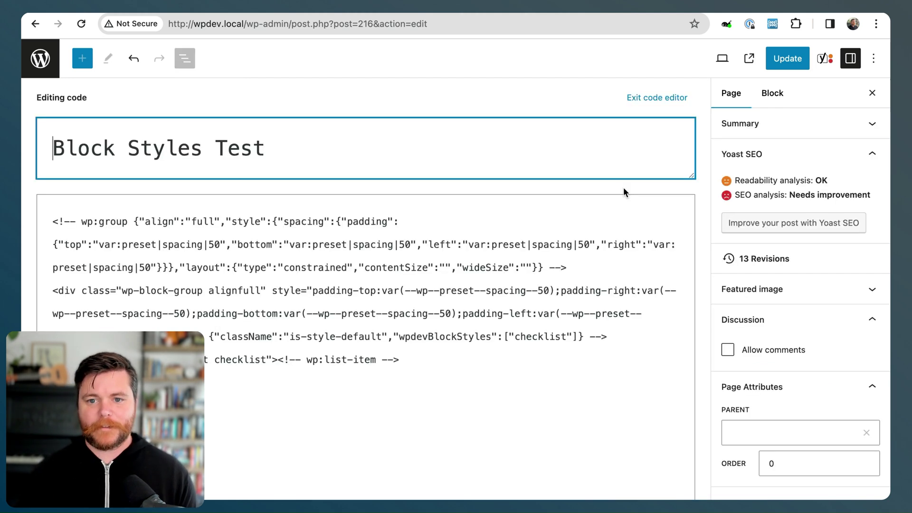
{"action": "left_click_drag", "start_coordinate": [397, 340], "coordinate": [566, 338]}
{"action": "left_click_drag", "start_coordinate": [220, 338], "coordinate": [274, 338]}
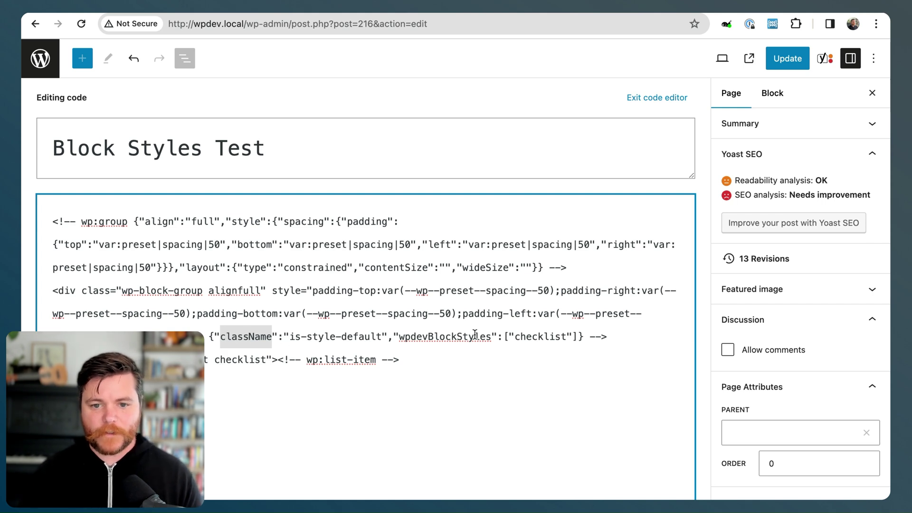
{"action": "left_click", "coordinate": [244, 360]}
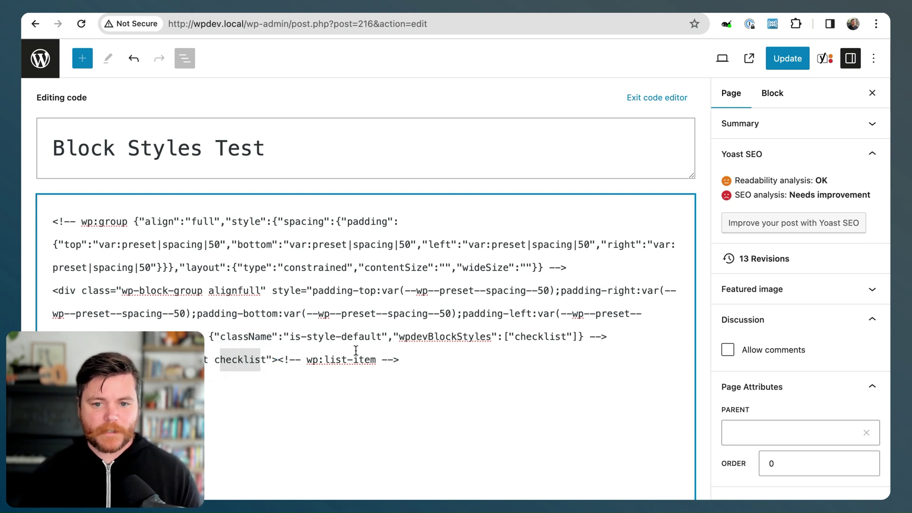
{"action": "left_click", "coordinate": [674, 98]}
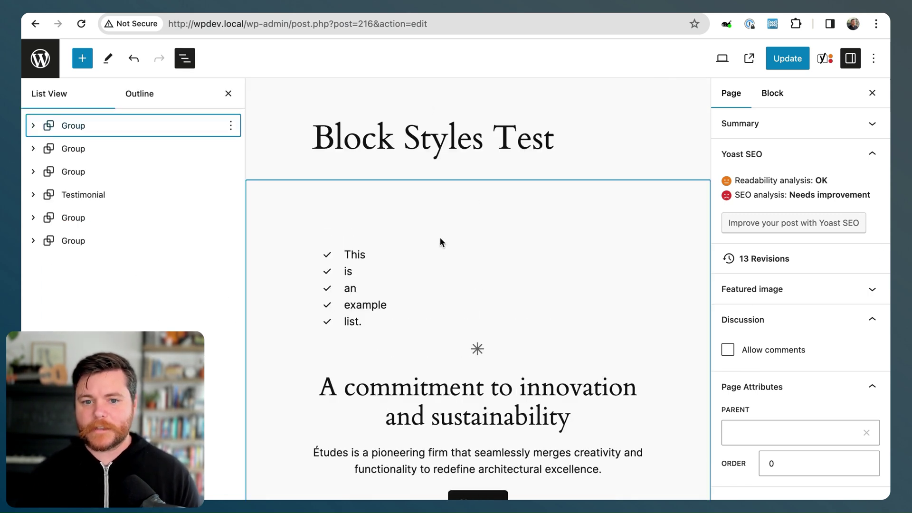
{"action": "left_click", "coordinate": [350, 253]}
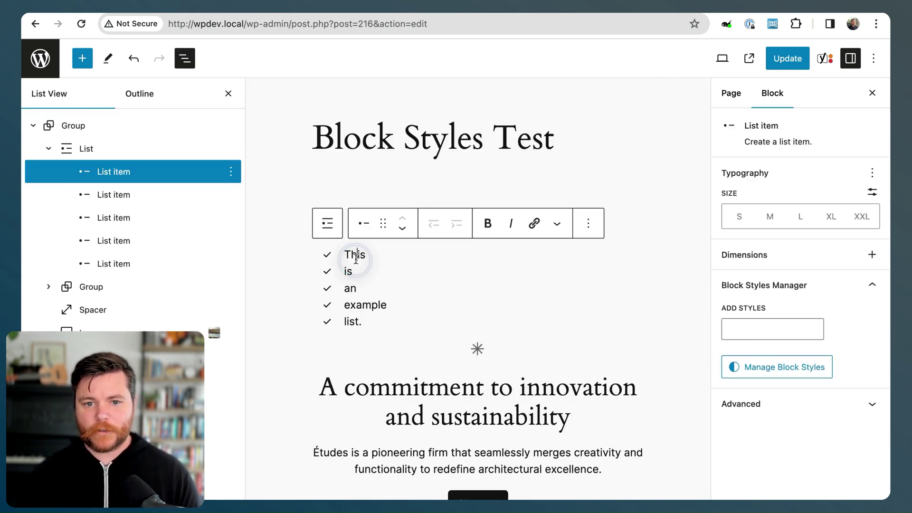
{"action": "left_click", "coordinate": [327, 223]}
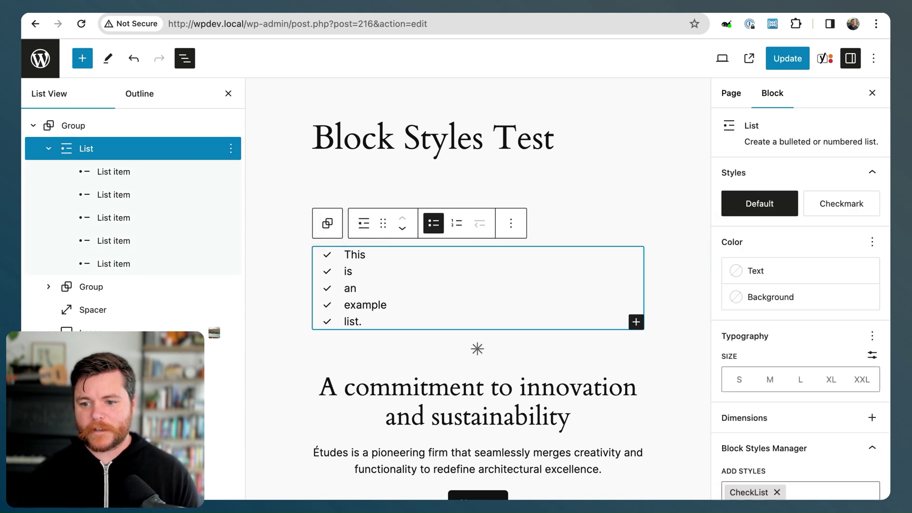
- Expand the list's Advanced panel and select its is-style-default CSS class
{"action": "scroll", "coordinate": [803, 380], "scroll_direction": "down", "scroll_amount": 2}
{"action": "left_click", "coordinate": [751, 494]}
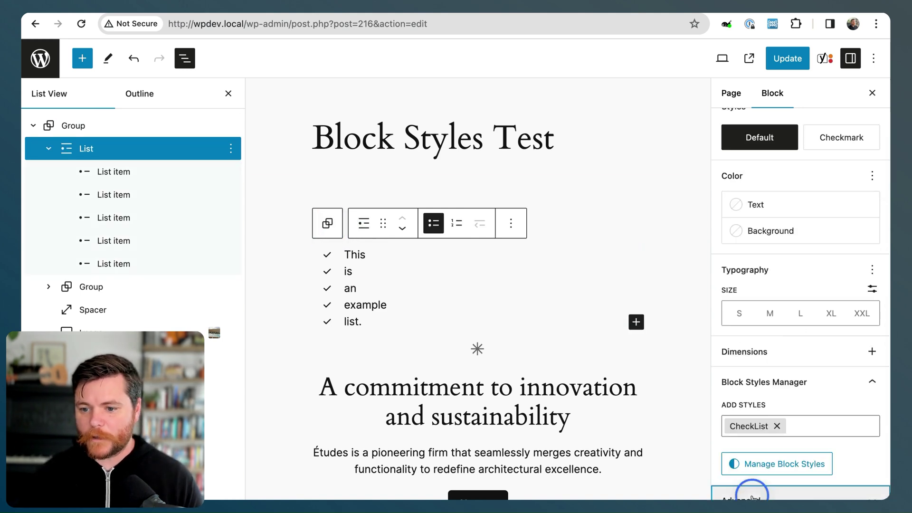
{"action": "left_click_drag", "start_coordinate": [773, 421], "coordinate": [718, 414]}
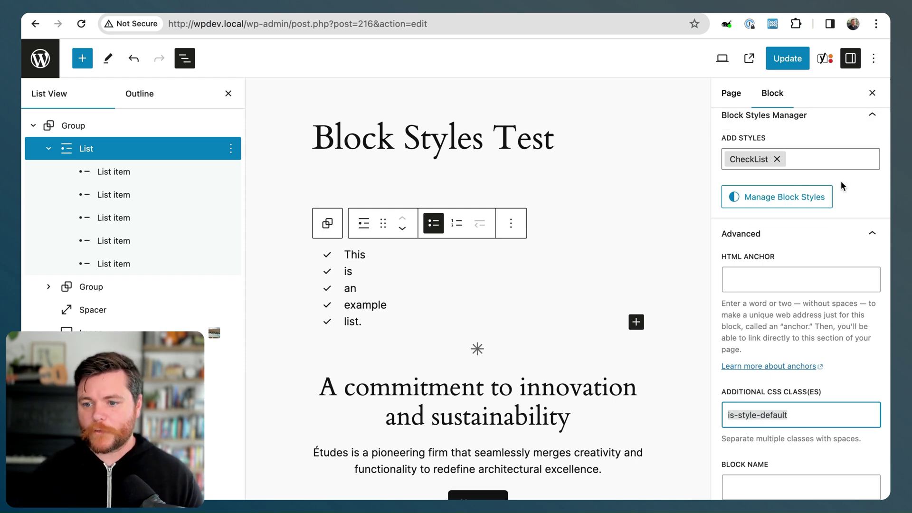
{"action": "left_click", "coordinate": [800, 417]}
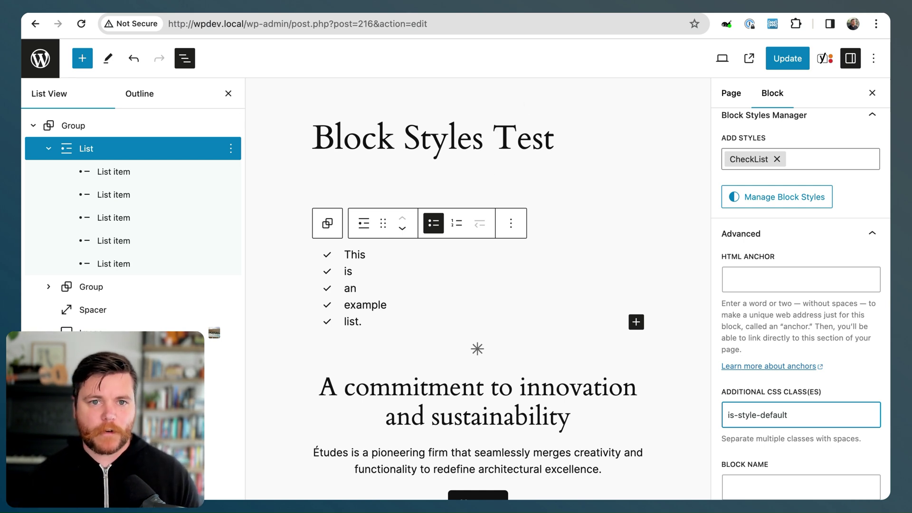
- Switch to the Sample Page editor and set the canvas zoom larger, then to 90%
{"action": "left_click", "coordinate": [267, 6]}
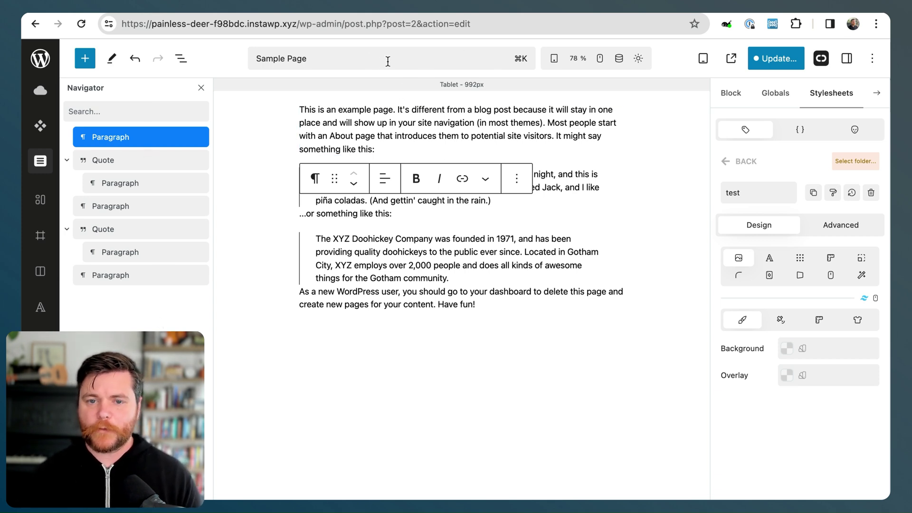
{"action": "left_click", "coordinate": [554, 59]}
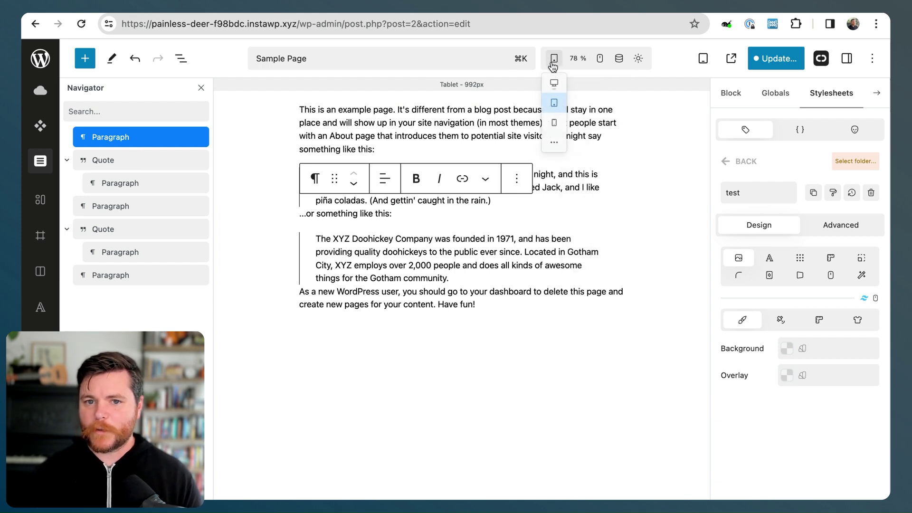
{"action": "left_click", "coordinate": [578, 58]}
{"action": "left_click", "coordinate": [578, 171]}
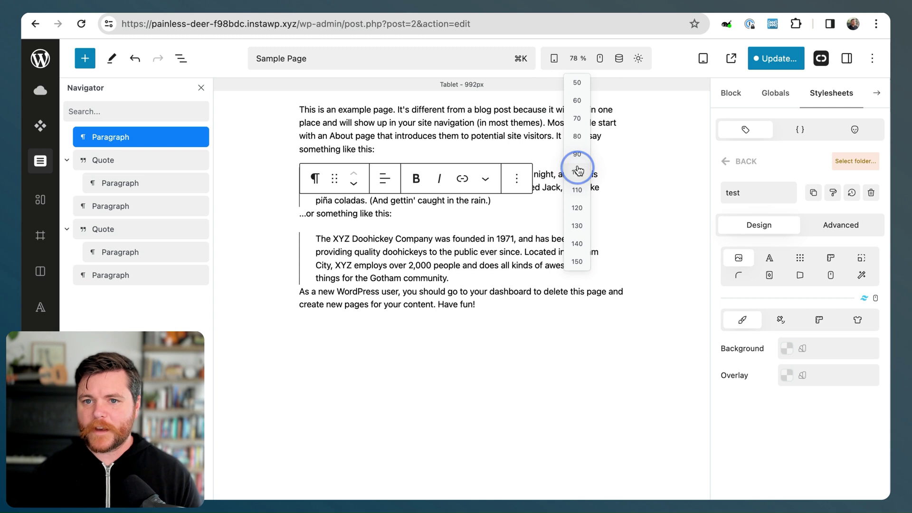
{"action": "left_click", "coordinate": [581, 58]}
{"action": "left_click", "coordinate": [574, 154]}
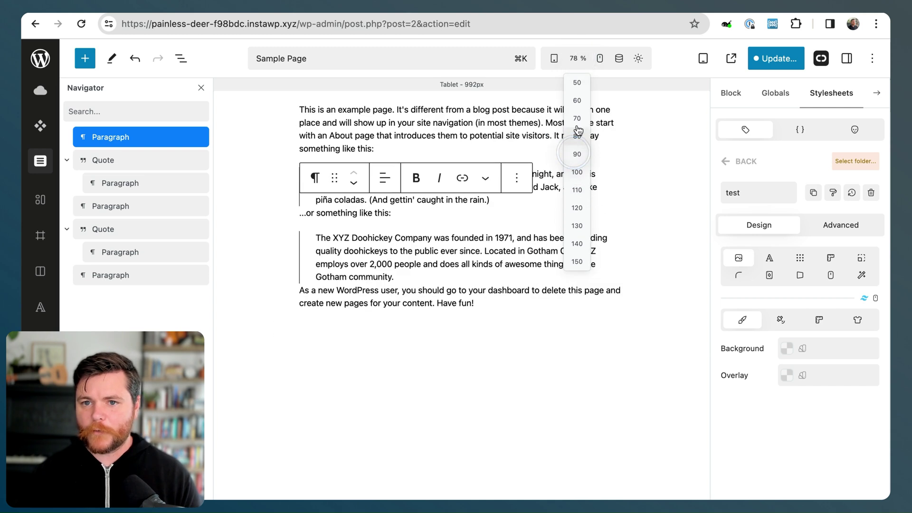
- Zoom the canvas out to 50%, then back up to 78%
{"action": "left_click", "coordinate": [578, 58]}
{"action": "left_click", "coordinate": [577, 82]}
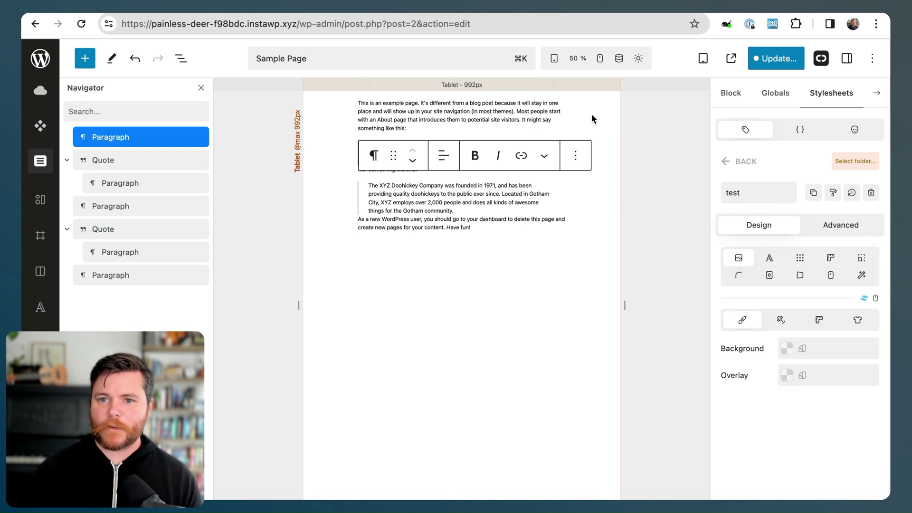
{"action": "left_click", "coordinate": [578, 58]}
{"action": "left_click", "coordinate": [578, 58]}
{"action": "left_click", "coordinate": [578, 58]}
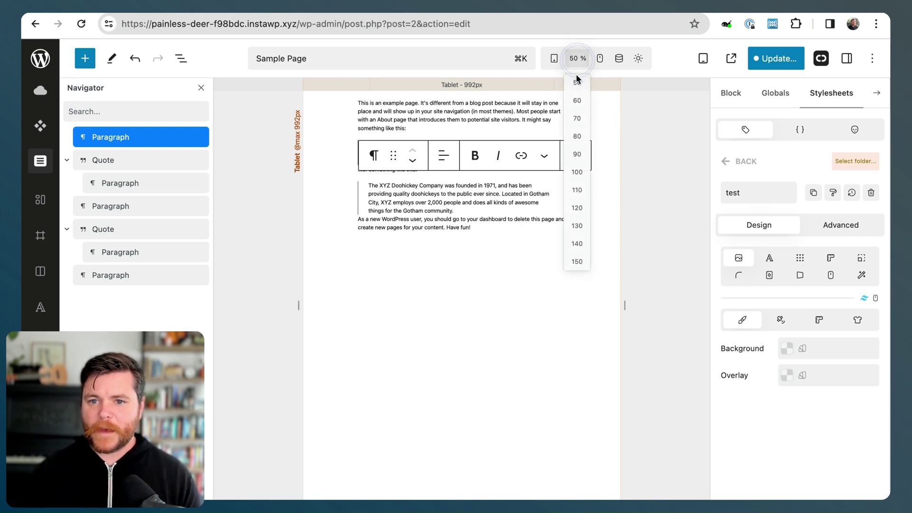
{"action": "left_click", "coordinate": [577, 172]}
{"action": "left_click", "coordinate": [578, 52]}
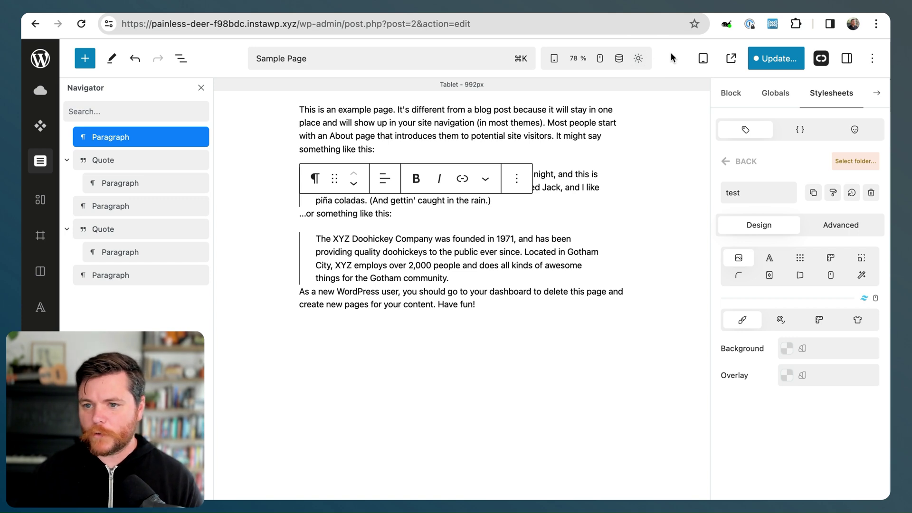
- Leave the test class, cancel a new global class, and open the Quickly Globals settings
{"action": "left_click", "coordinate": [727, 161]}
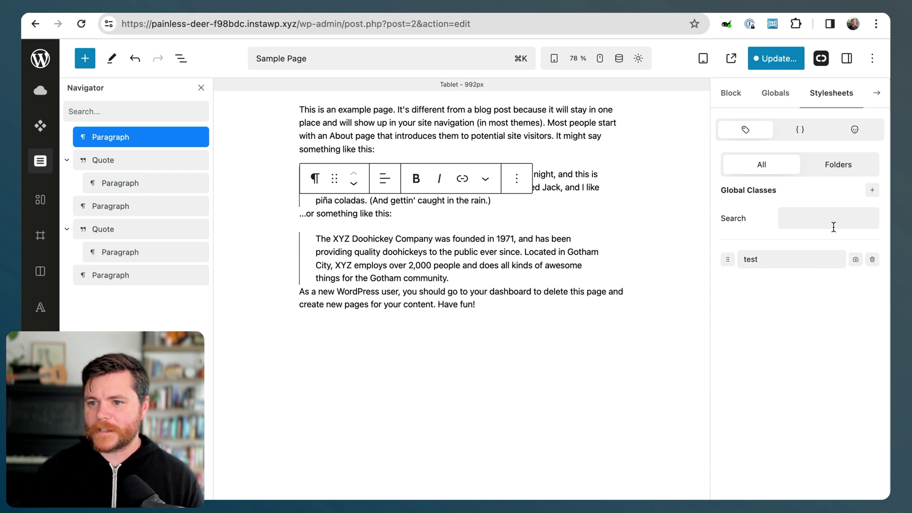
{"action": "left_click", "coordinate": [871, 190]}
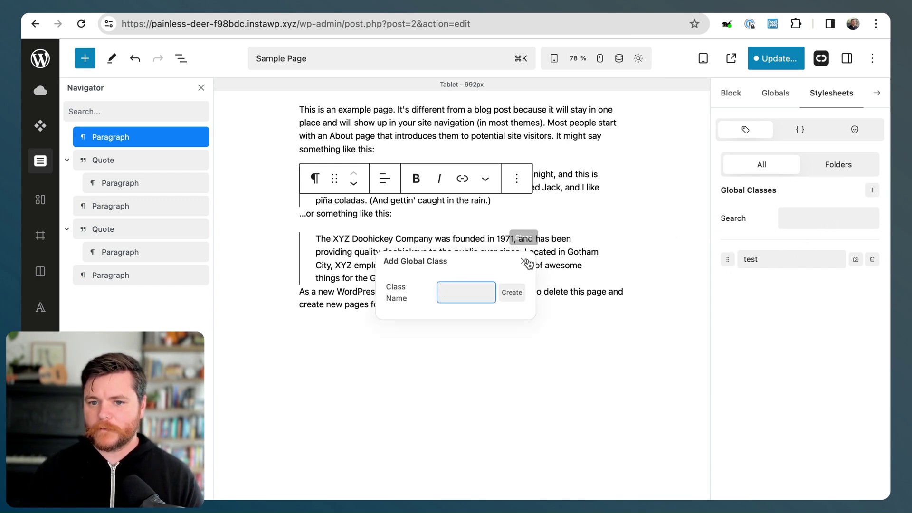
{"action": "left_click", "coordinate": [524, 261]}
{"action": "left_click", "coordinate": [737, 95]}
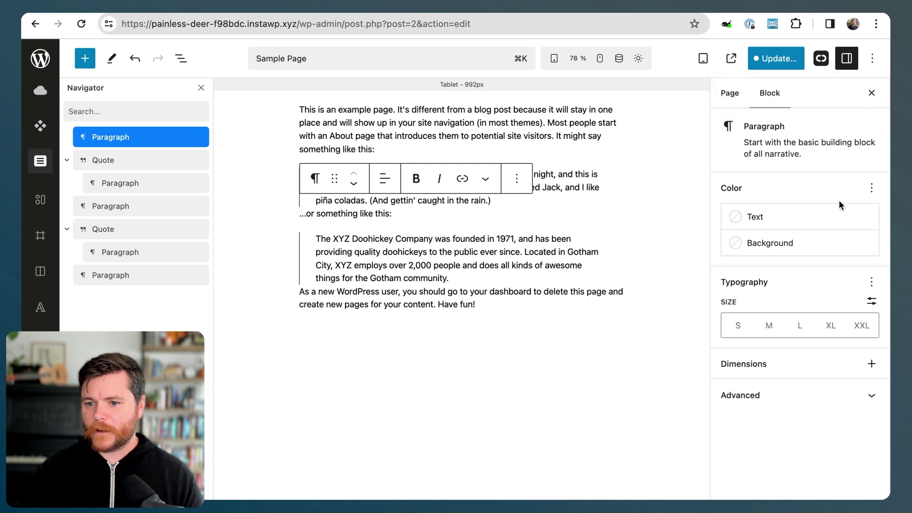
{"action": "left_click", "coordinate": [821, 58]}
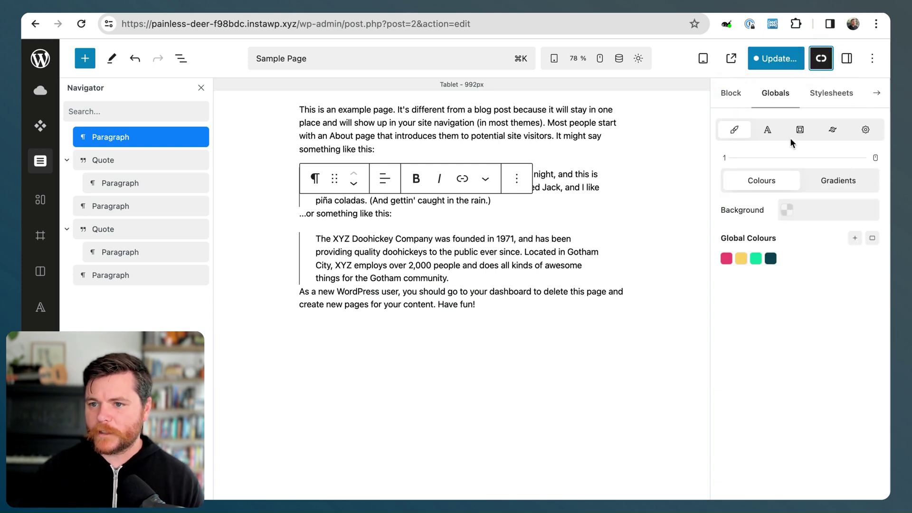
{"action": "left_click", "coordinate": [866, 129]}
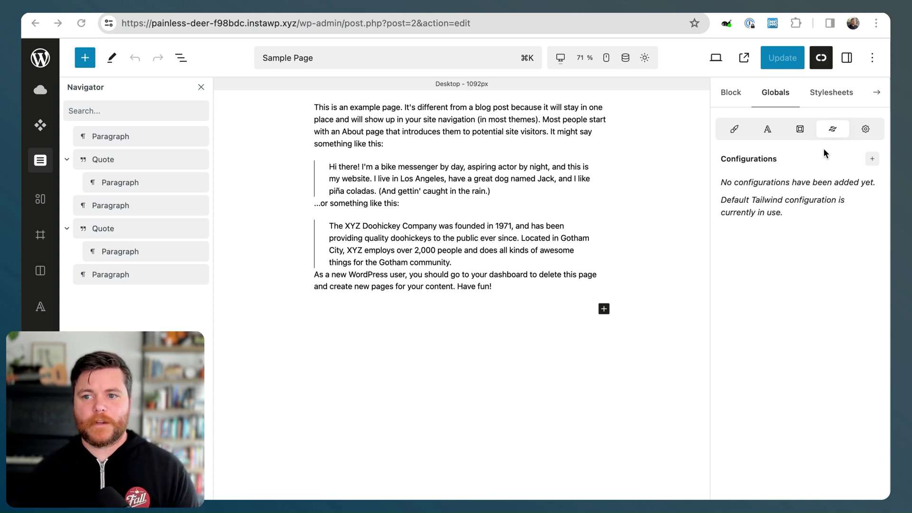
- Switch to the Stylesheets tab listing the Global Classes
{"action": "left_click", "coordinate": [843, 94]}
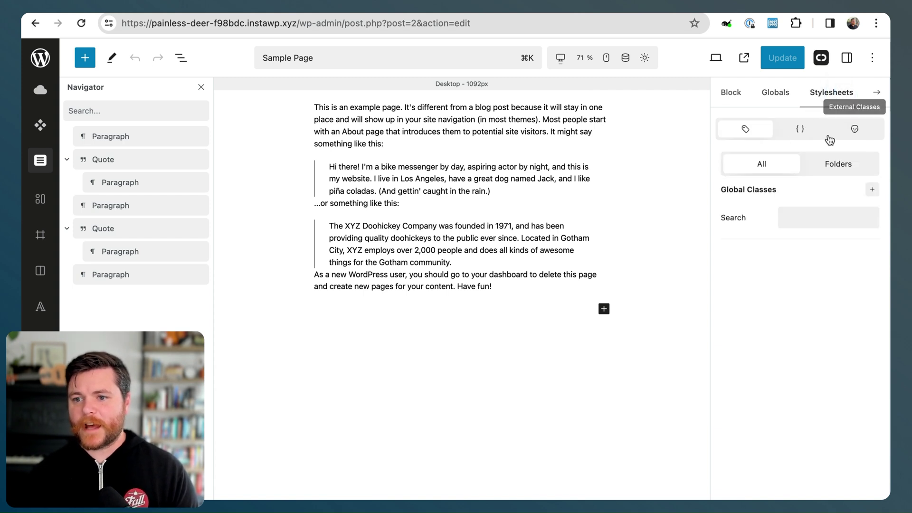
- Create a global class named 'test', view its Advanced CSS editor, then return to Design
{"action": "left_click", "coordinate": [872, 189]}
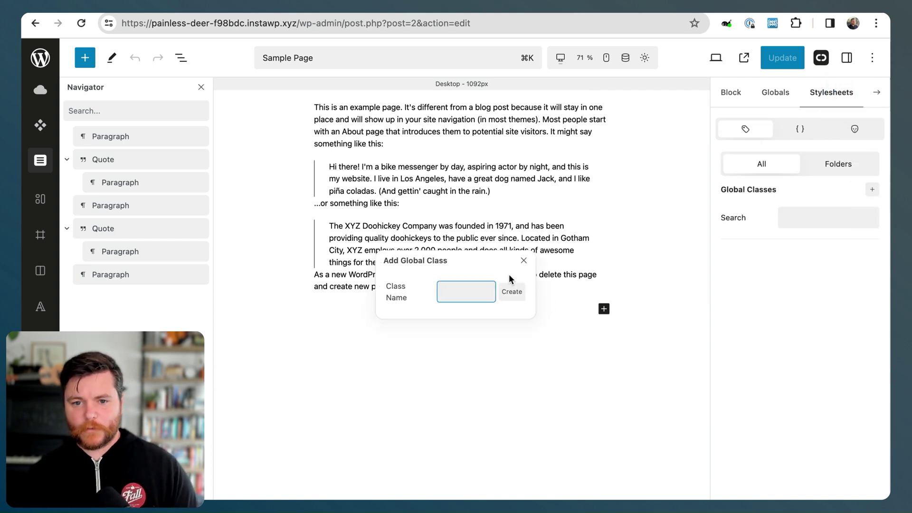
{"action": "type", "text": "test"}
{"action": "key", "text": "Return"}
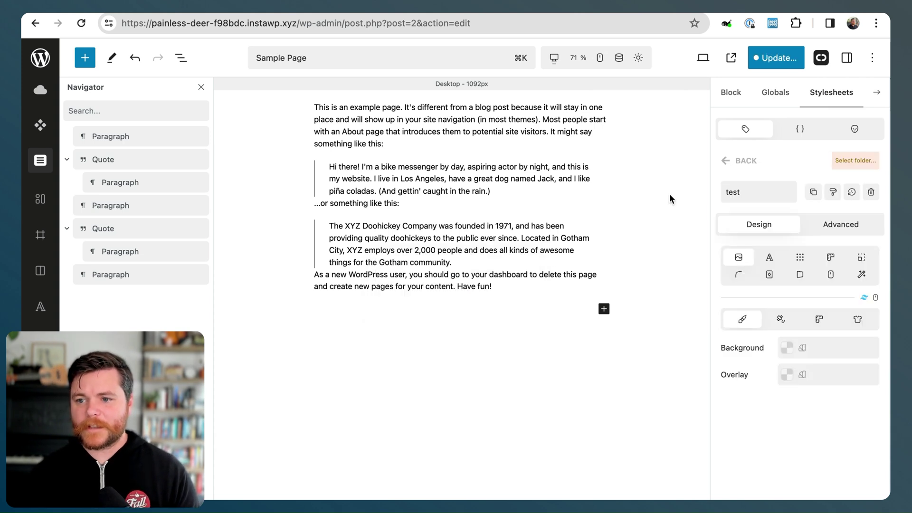
{"action": "left_click", "coordinate": [838, 224]}
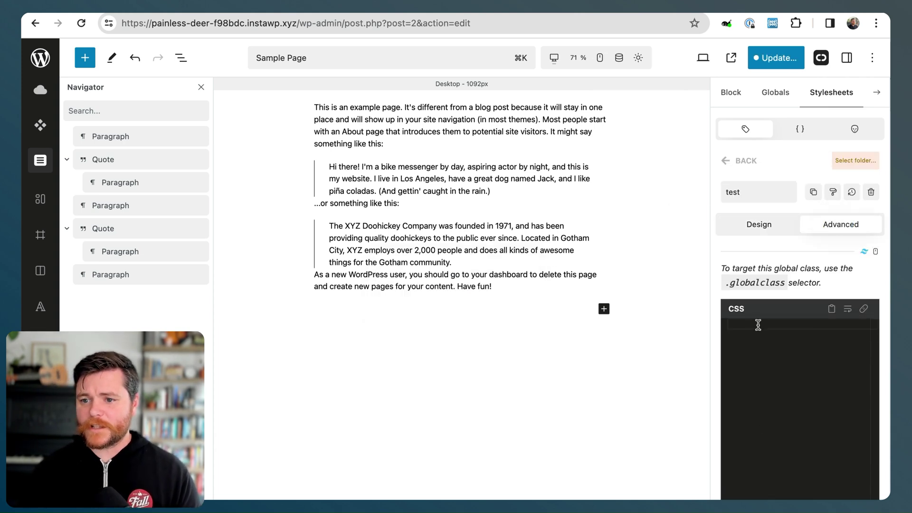
{"action": "left_click", "coordinate": [760, 224]}
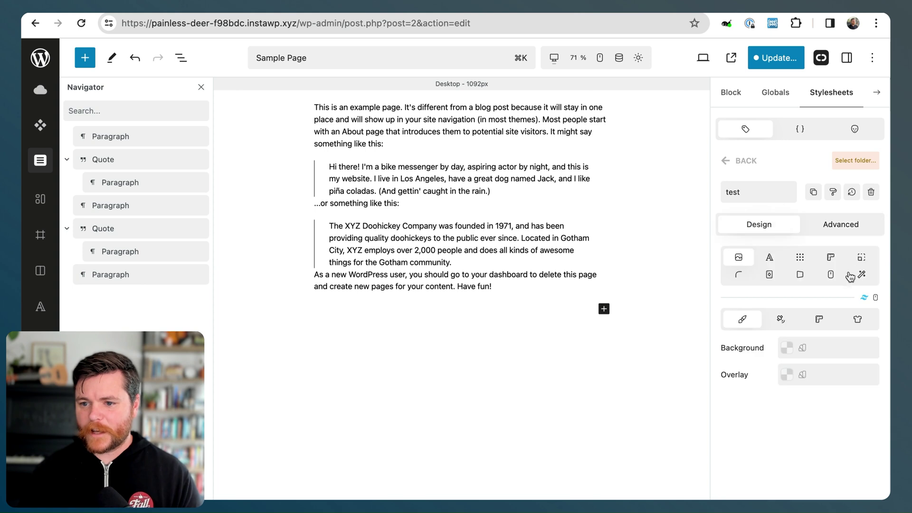